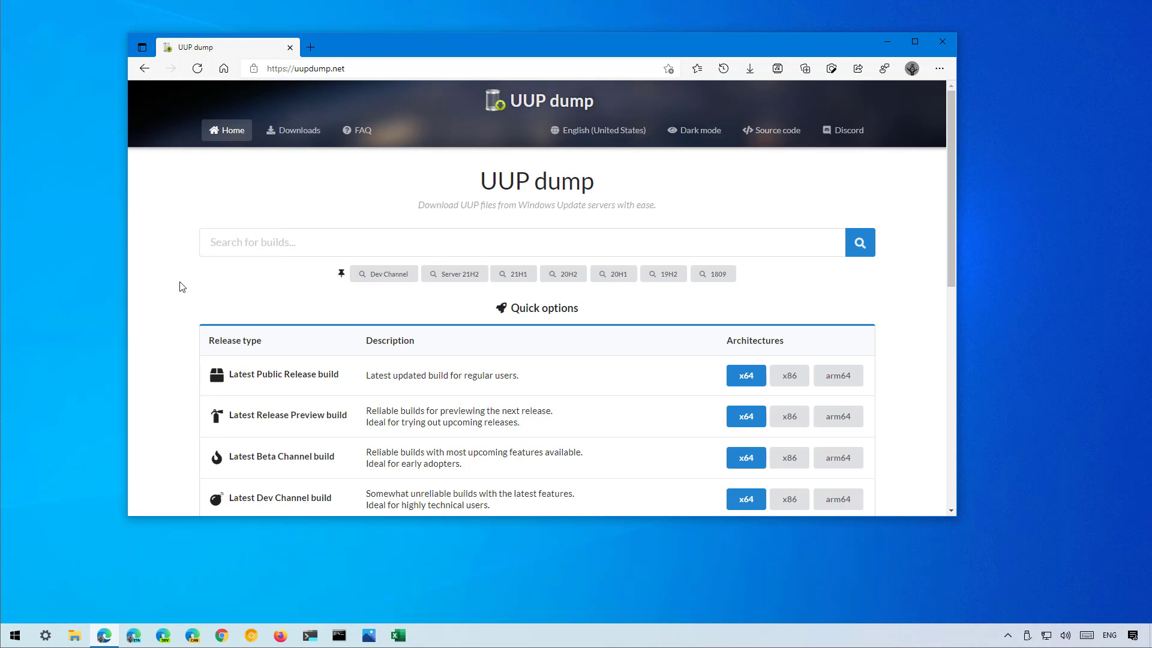
# Maximize the browser and open the Windows 11 Insider Preview 10.0.22000.51 (co_release) amd64 build from the recently added builds.
pyautogui.doubleClick(401, 42)
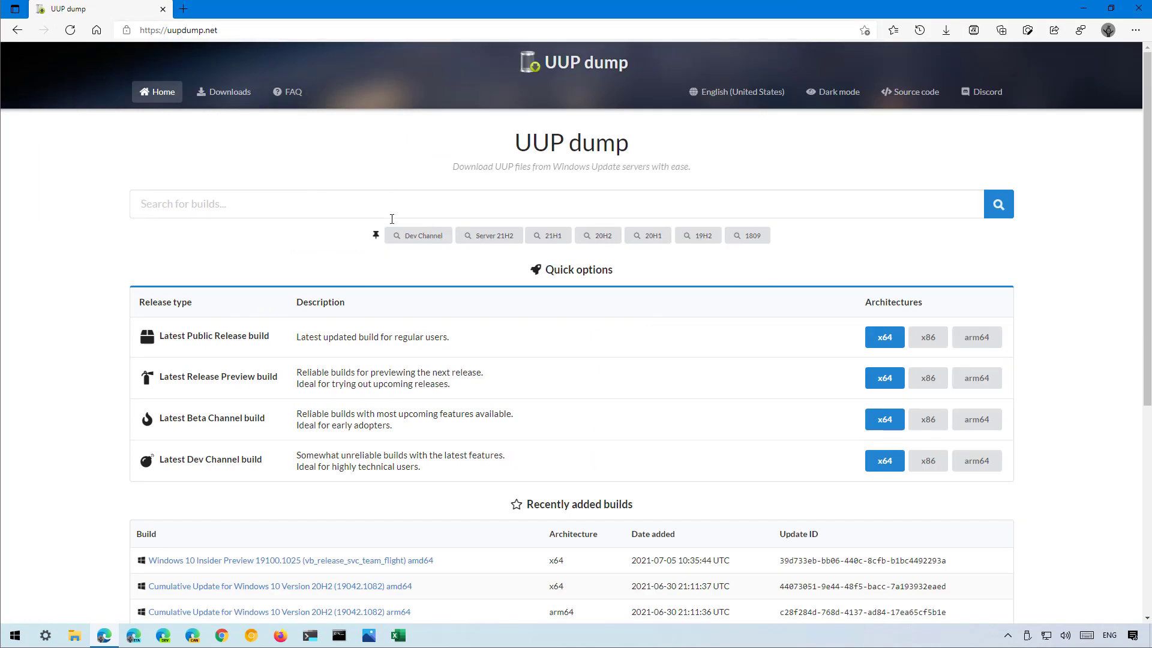
pyautogui.scroll(-5, 146, 194)
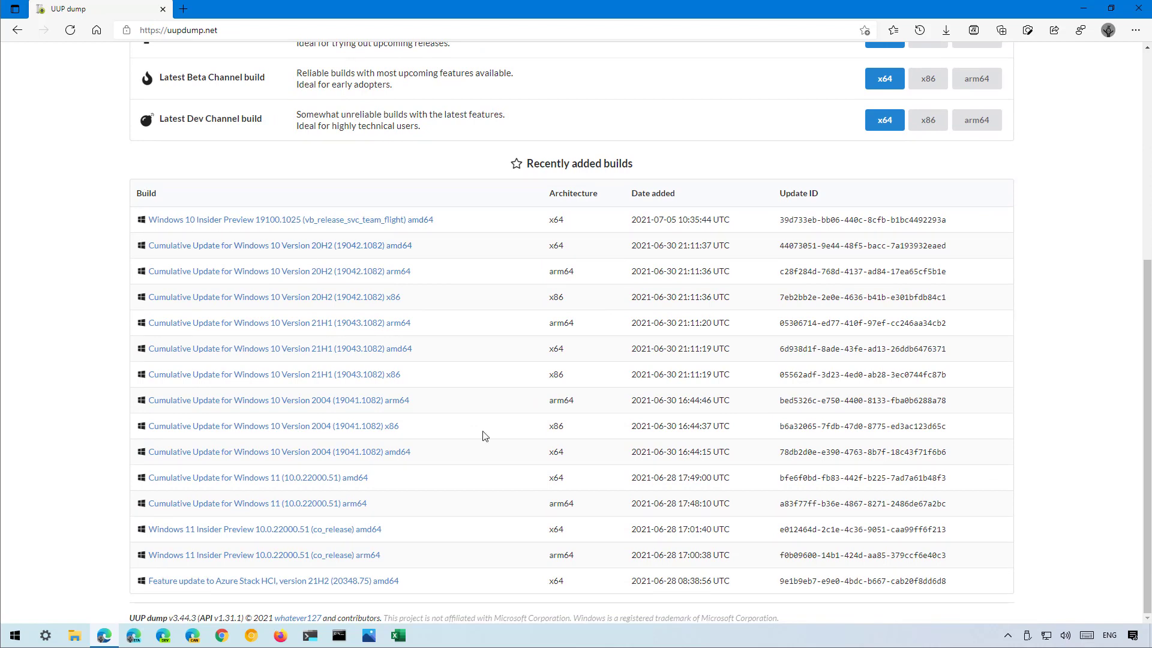
pyautogui.click(315, 536)
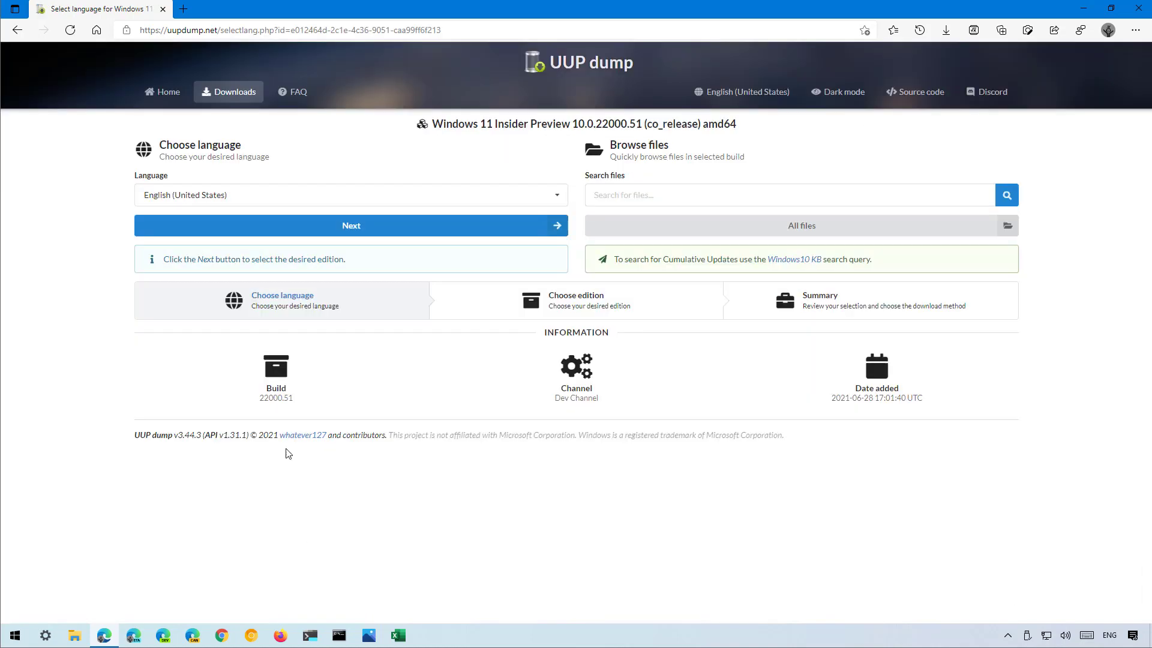
# Choose English (United States) as the download language and continue to the edition selection.
pyautogui.click(255, 192)
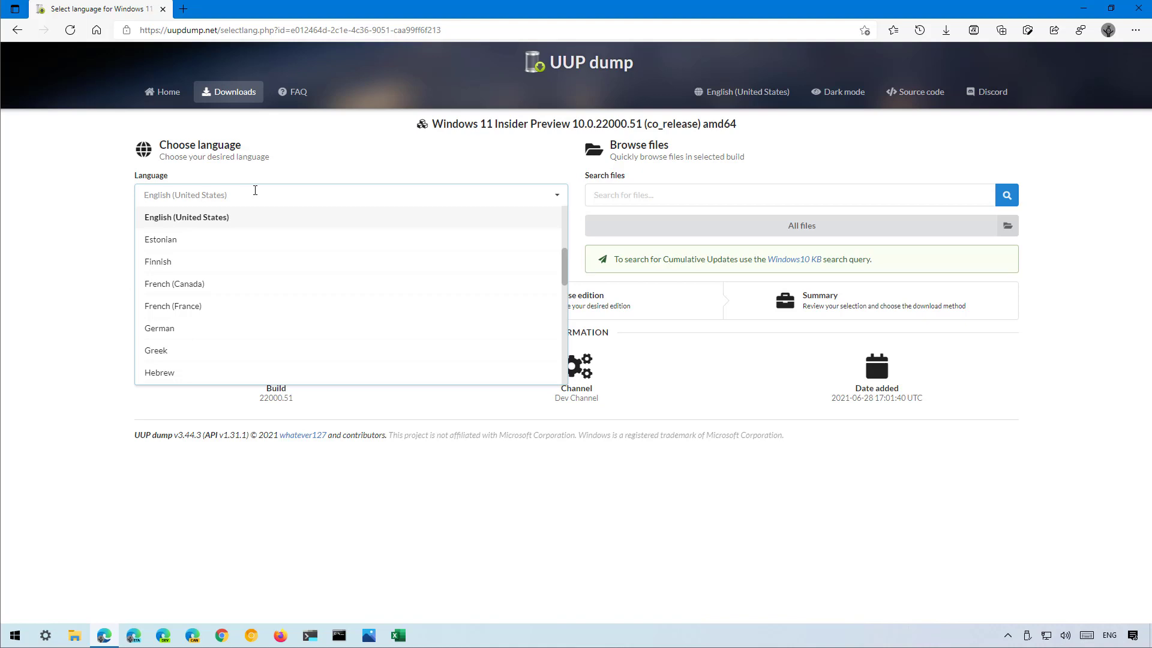
pyautogui.click(179, 218)
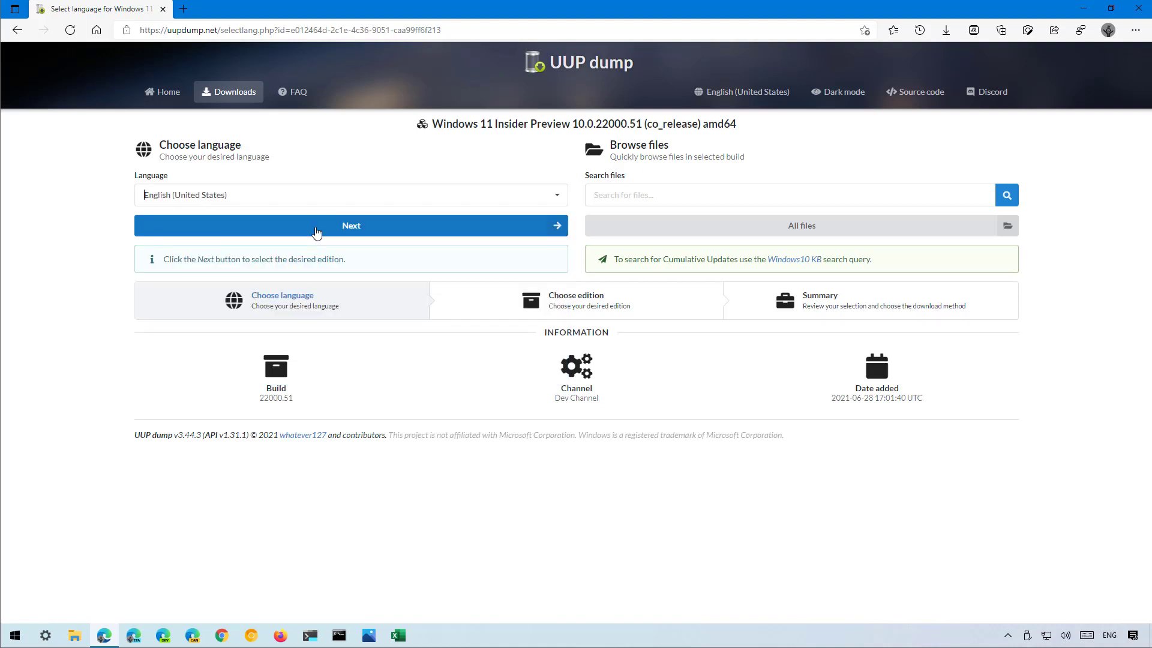
pyautogui.click(317, 231)
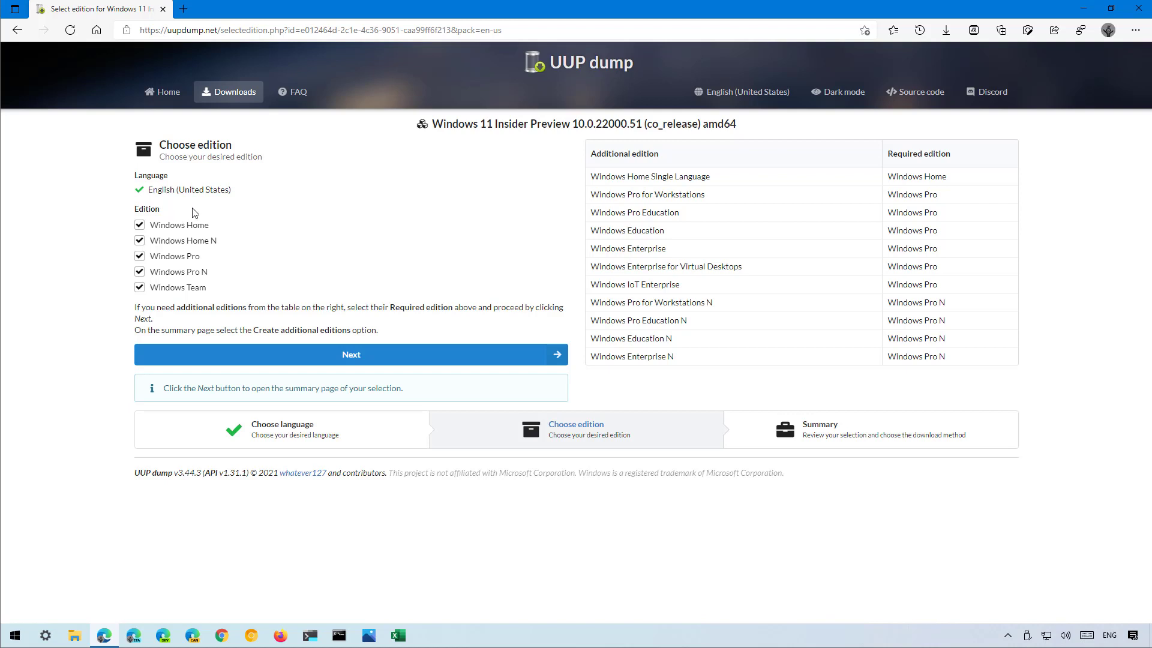
# Exclude the Windows Home N, Windows Pro N and Windows Team editions, and continue to the summary.
pyautogui.click(139, 241)
pyautogui.click(139, 272)
pyautogui.click(140, 288)
pyautogui.click(344, 357)
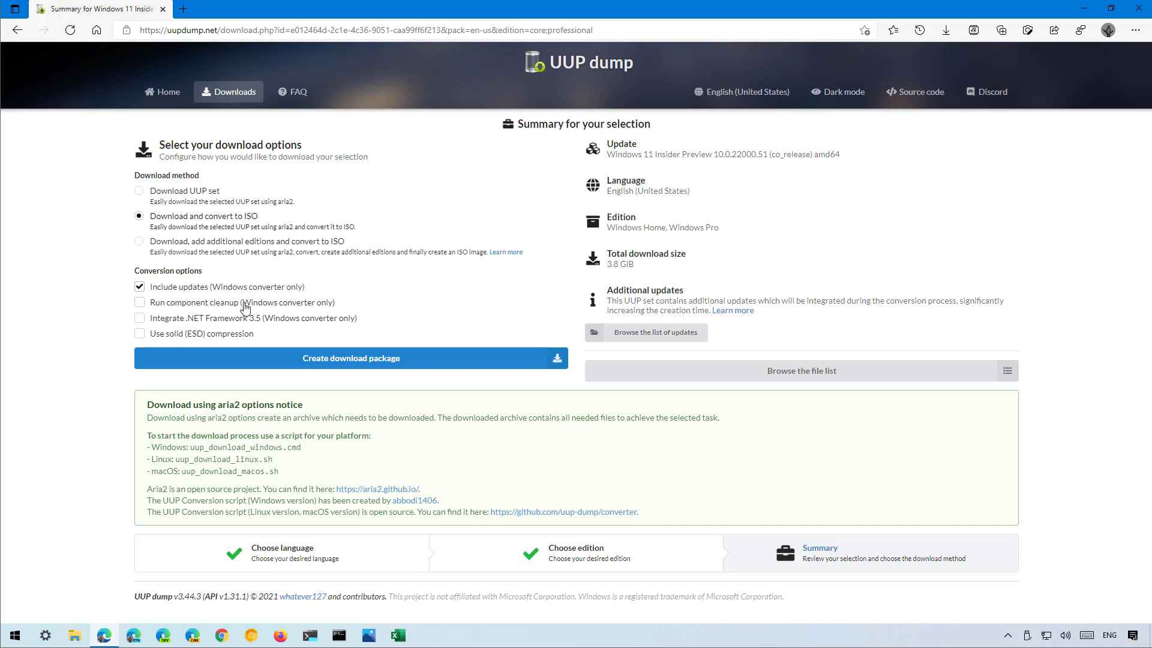
# Create the download package with conversion to ISO, save the zip file to the computer and close the browser.
pyautogui.click(356, 365)
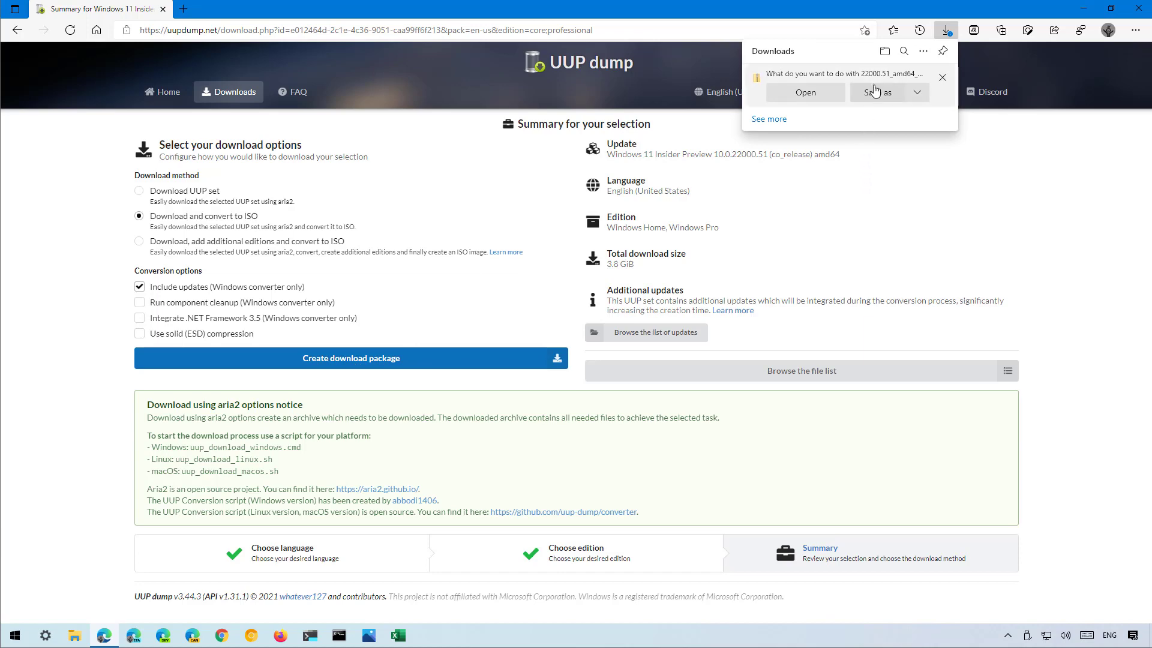
pyautogui.click(877, 94)
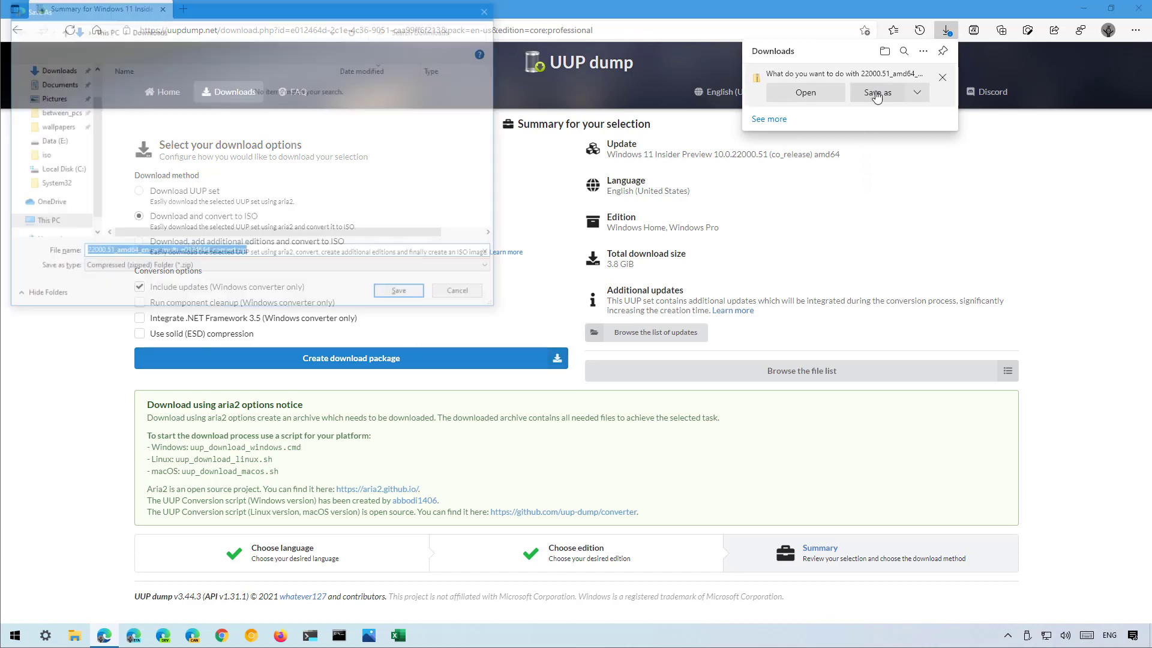
pyautogui.click(417, 294)
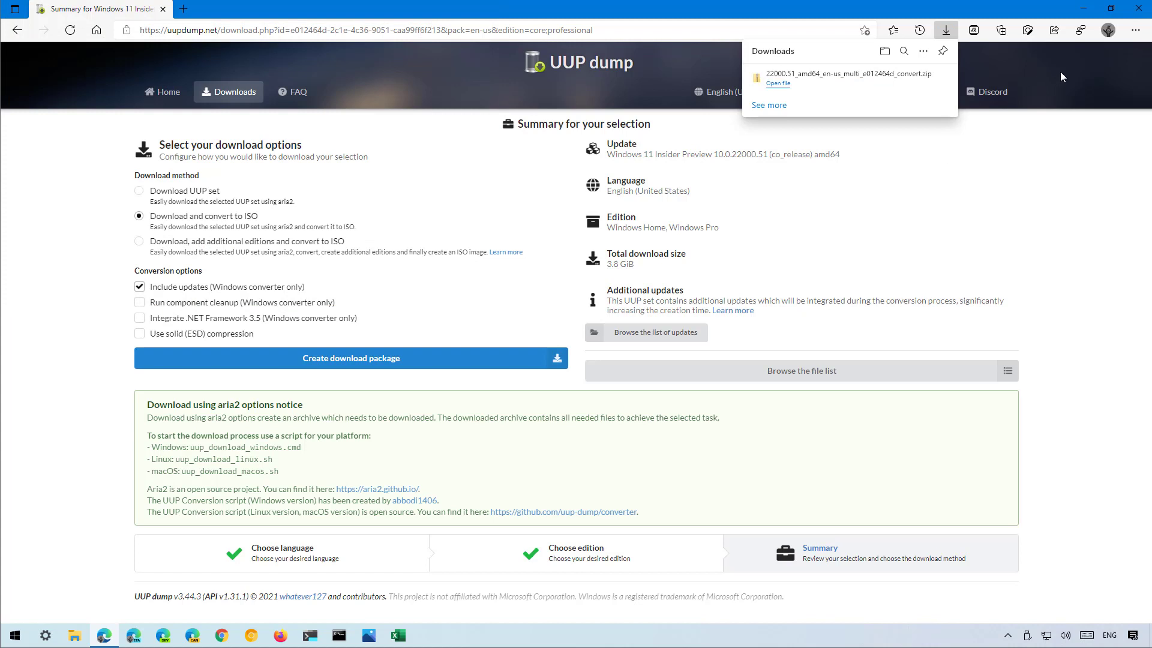
pyautogui.click(1137, 10)
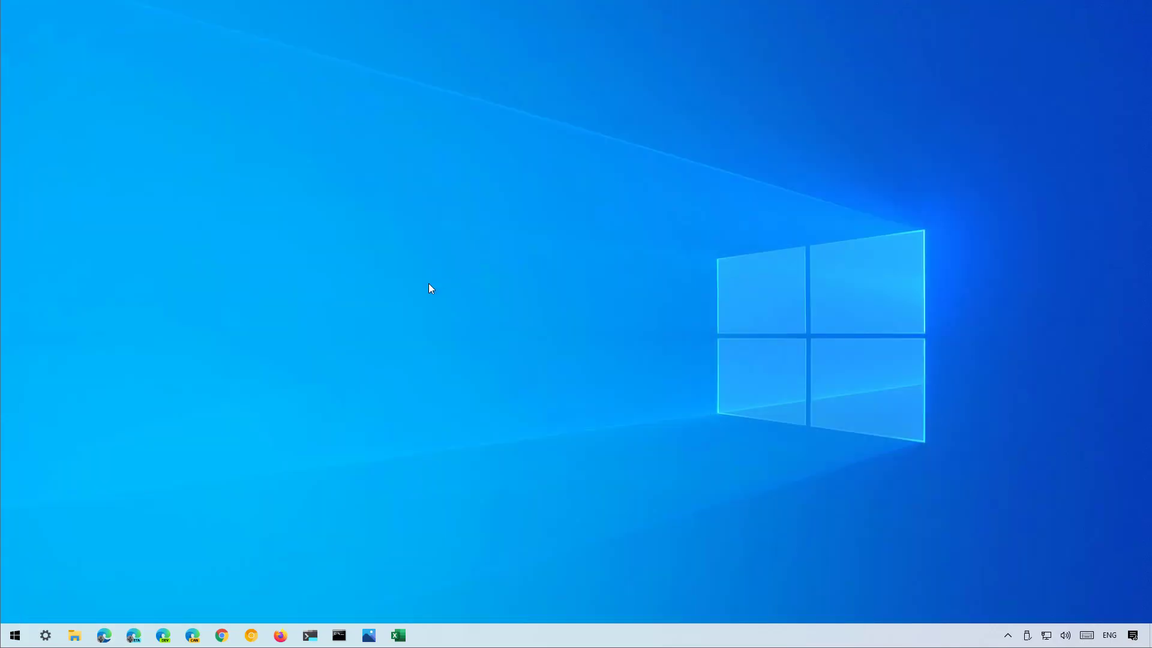
# Extract 22000.51_amd64_en-us_multi_e012464d_convert.zip from the Data (E:) drive into the suggested folder in File Explorer.
pyautogui.click(78, 638)
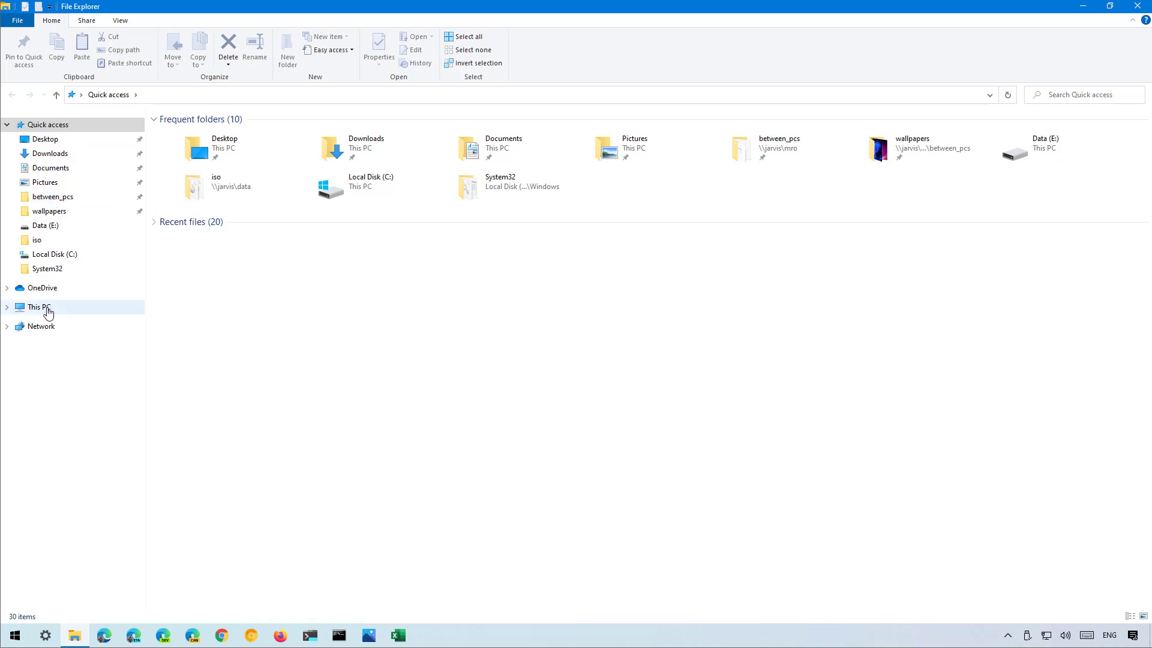
pyautogui.click(46, 226)
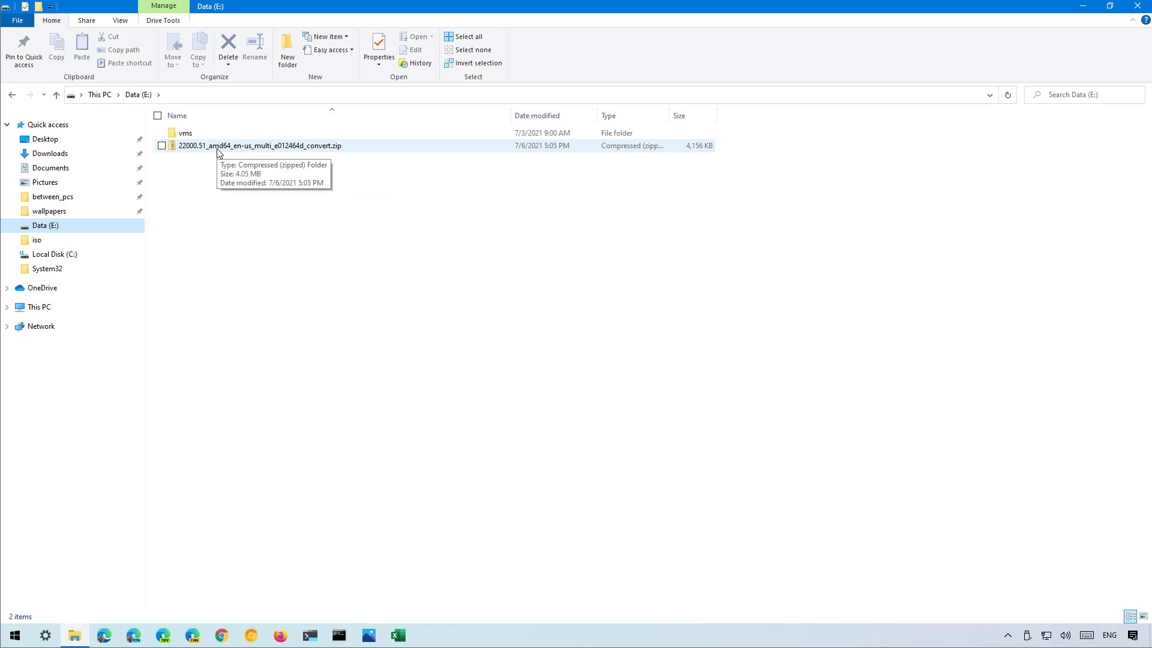
pyautogui.doubleClick(217, 147)
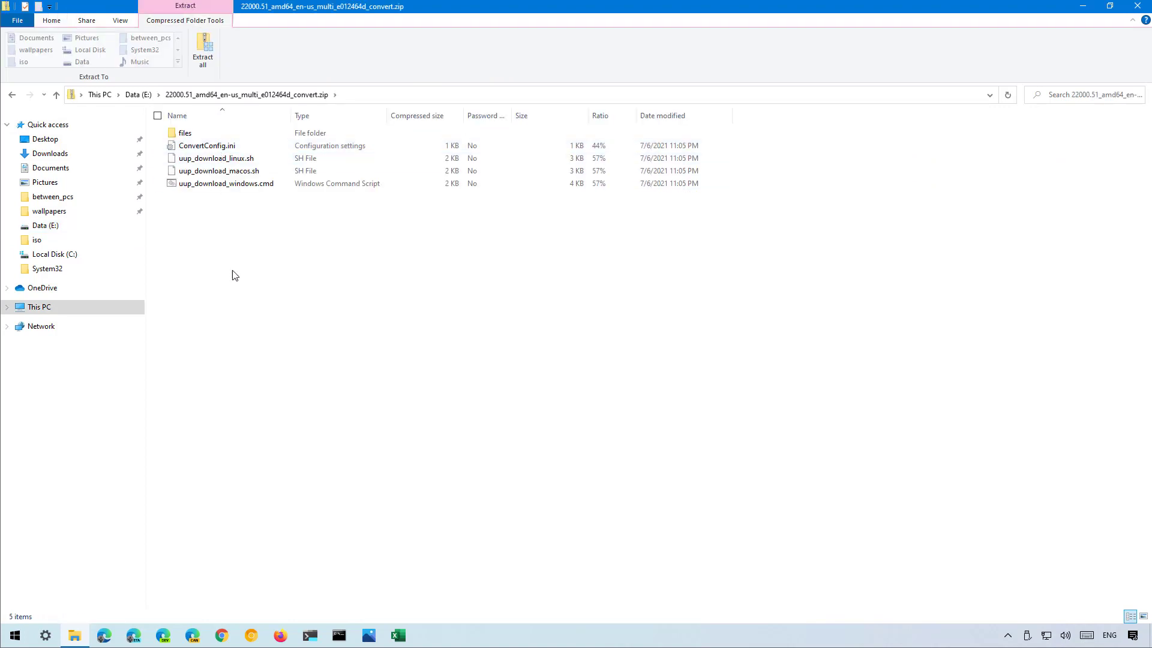
pyautogui.click(205, 51)
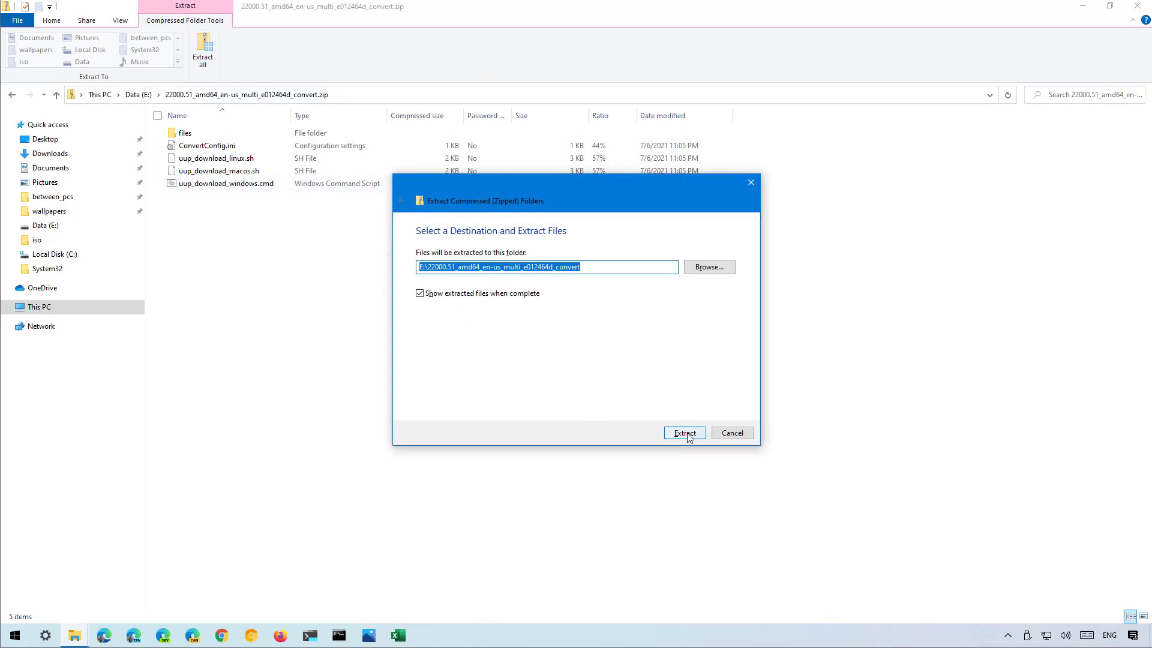
pyautogui.click(685, 435)
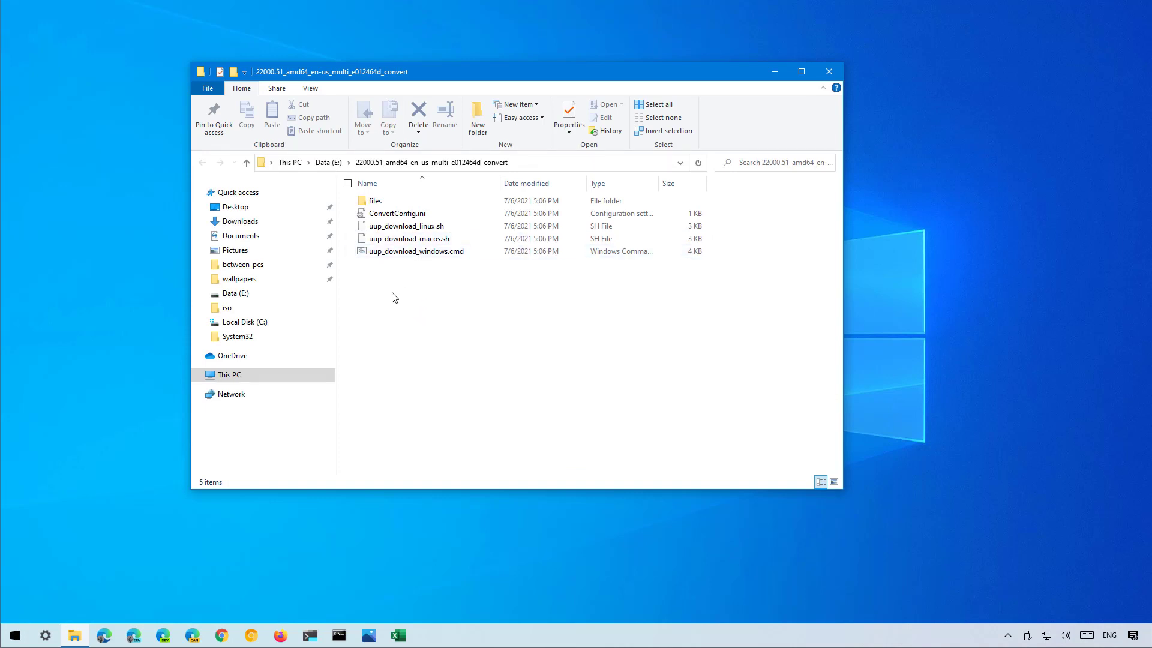
# Run uup_download_windows.cmd as administrator, allow it past the security prompts, and exit the converter once the ISO is built.
pyautogui.click(384, 251)
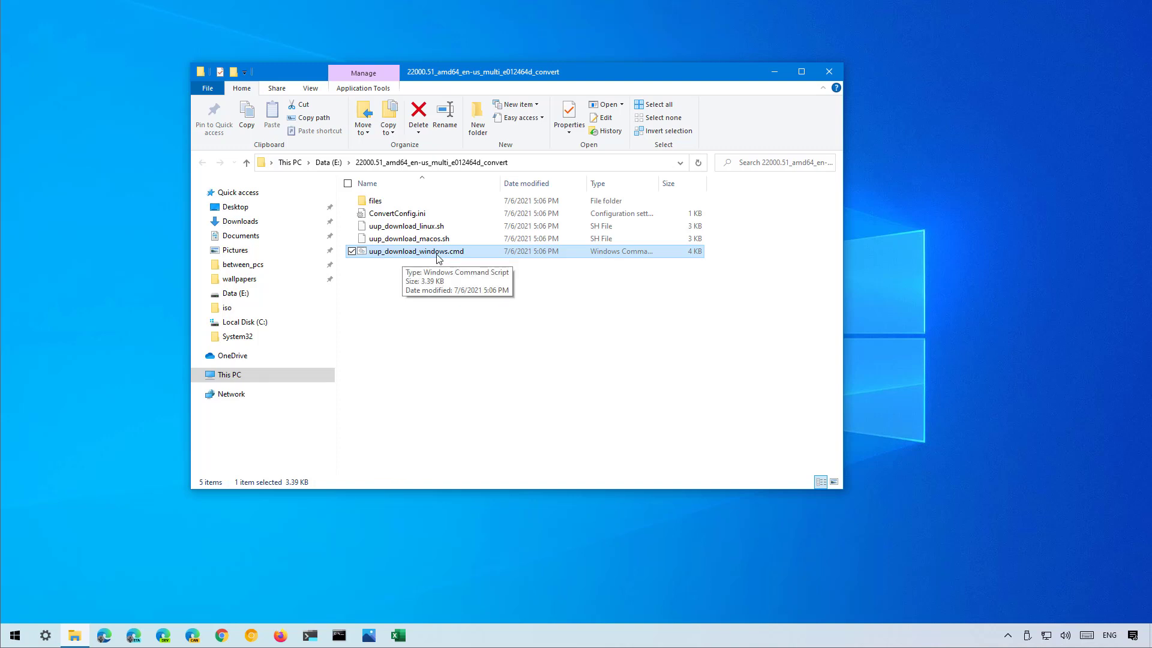
pyautogui.rightClick(436, 252)
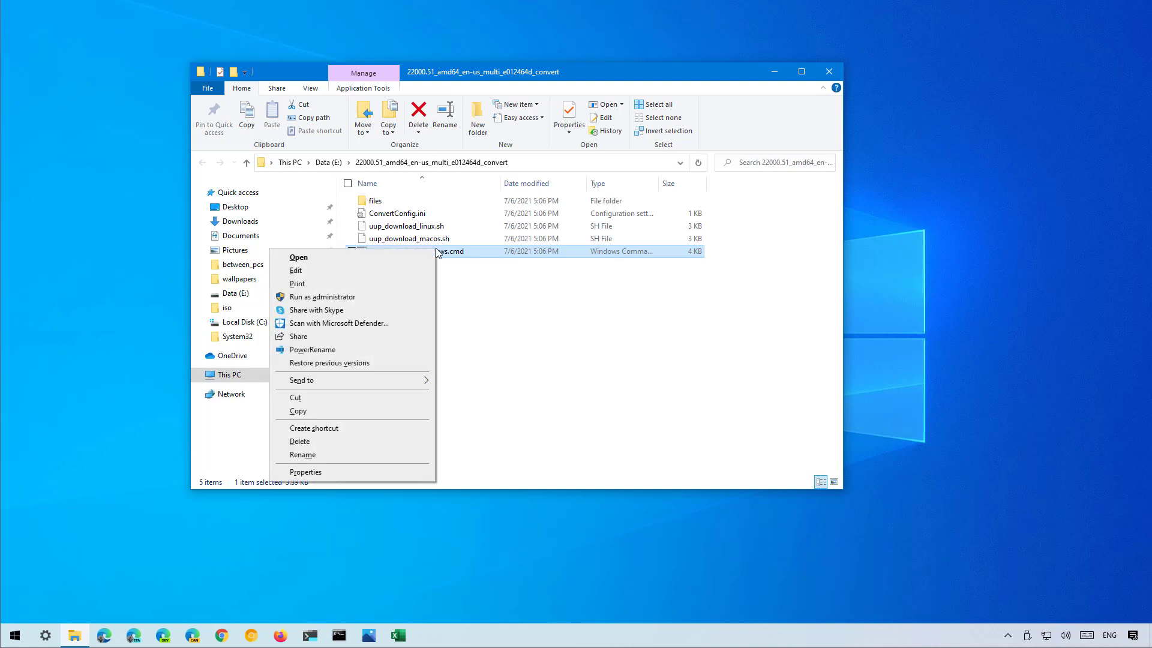
pyautogui.click(384, 298)
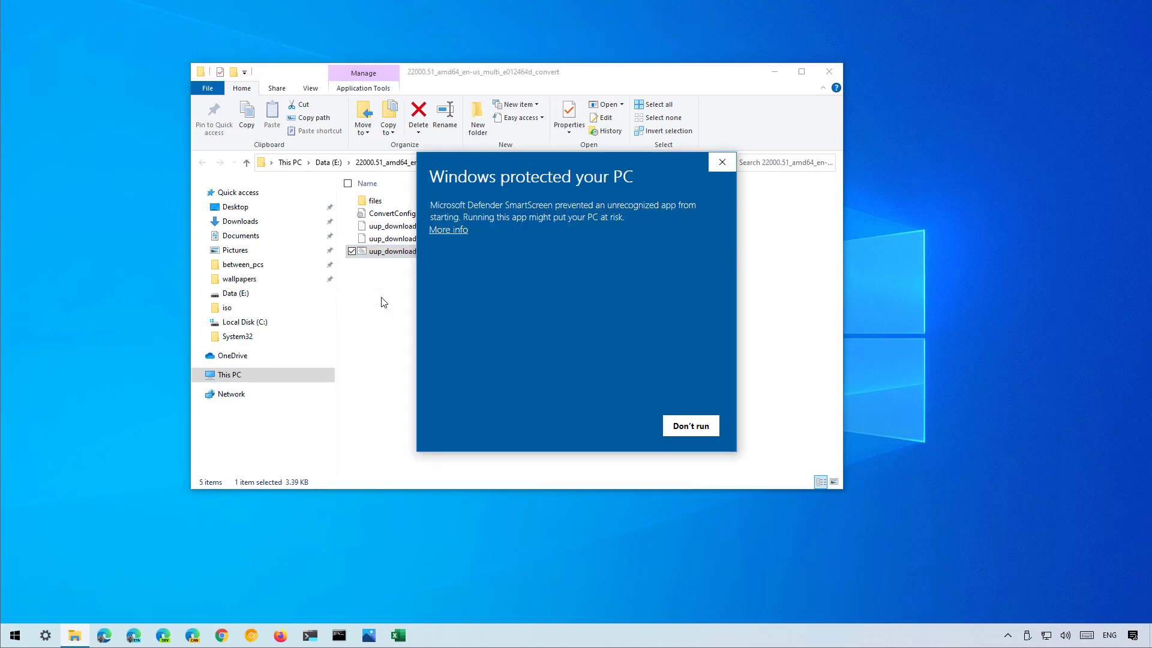
pyautogui.click(451, 233)
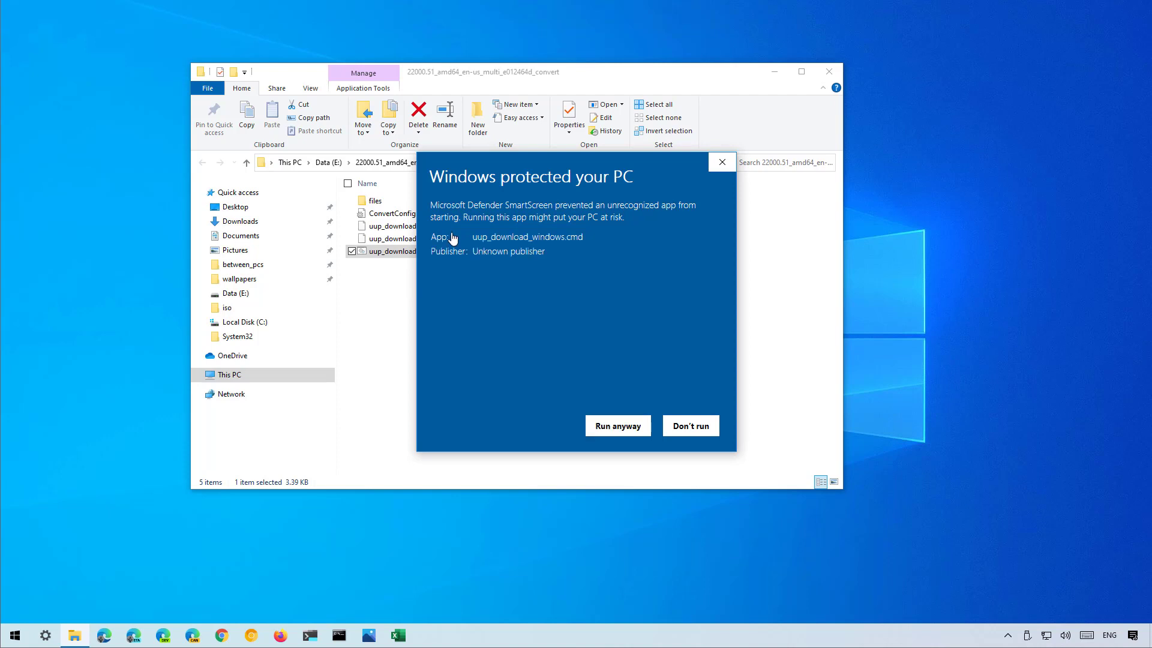
pyautogui.click(614, 428)
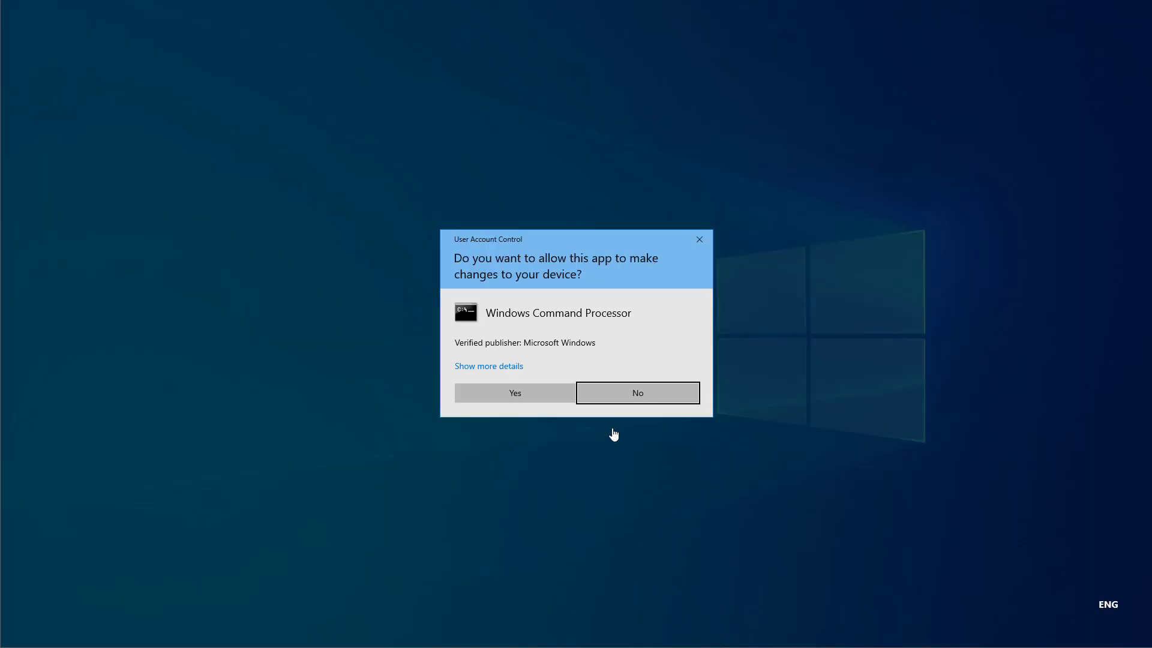
pyautogui.click(514, 393)
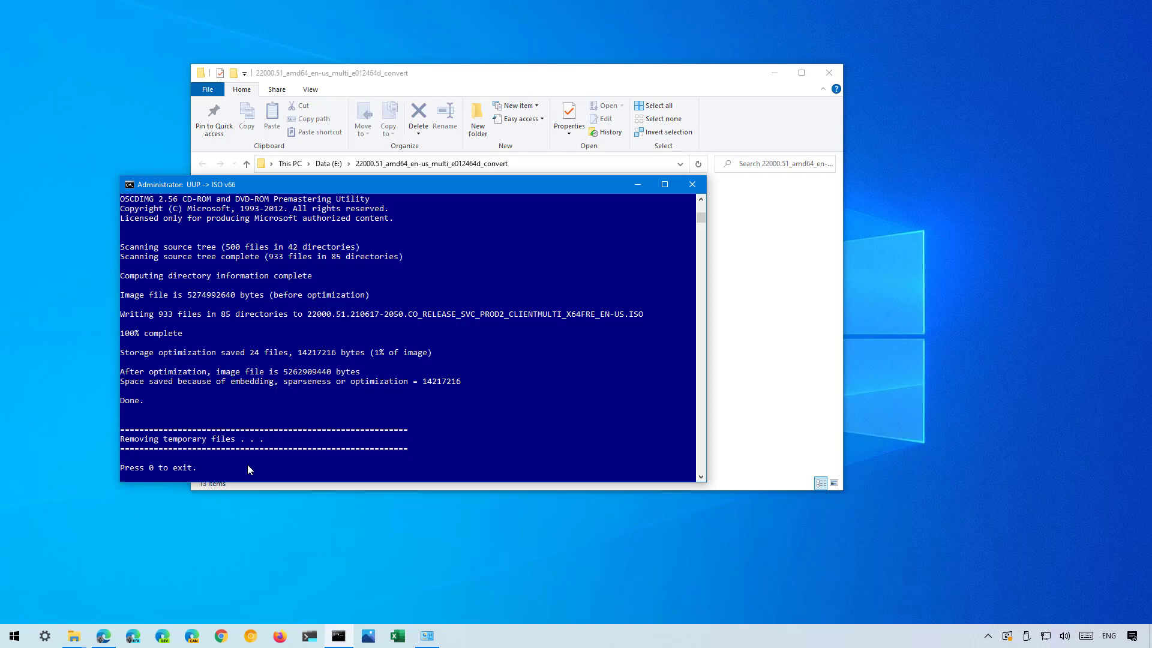
pyautogui.press('0')
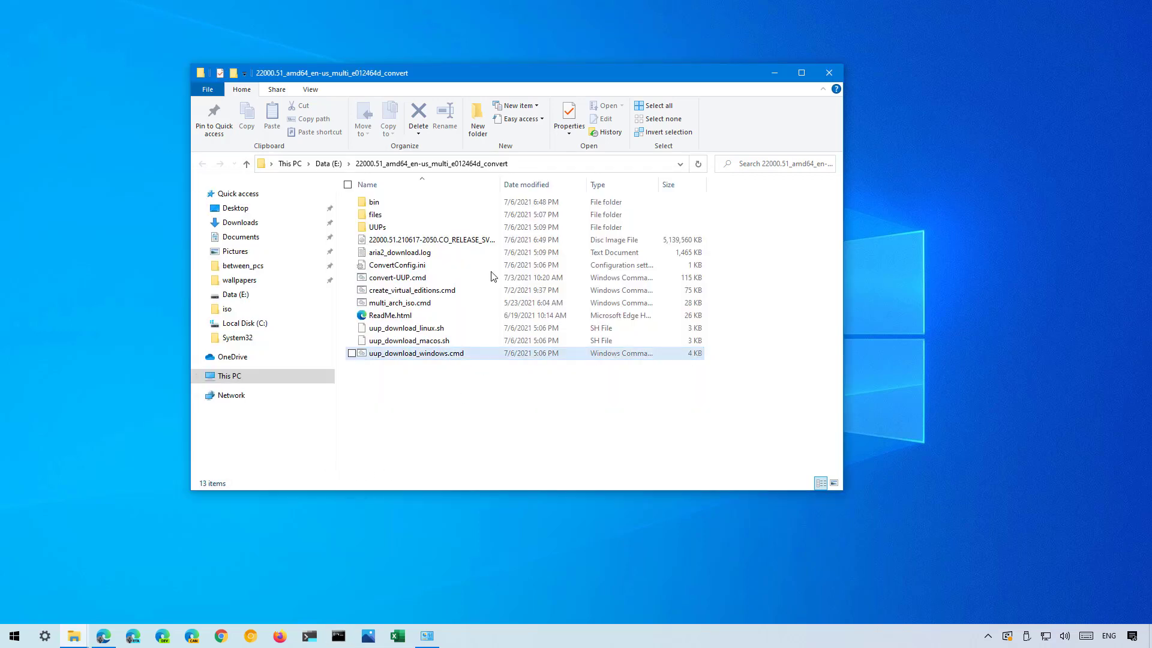
# Widen the file name column and view the properties of the generated 22000.51 disc image file.
pyautogui.moveTo(503, 185); pyautogui.dragTo(553, 185)
pyautogui.click(396, 240)
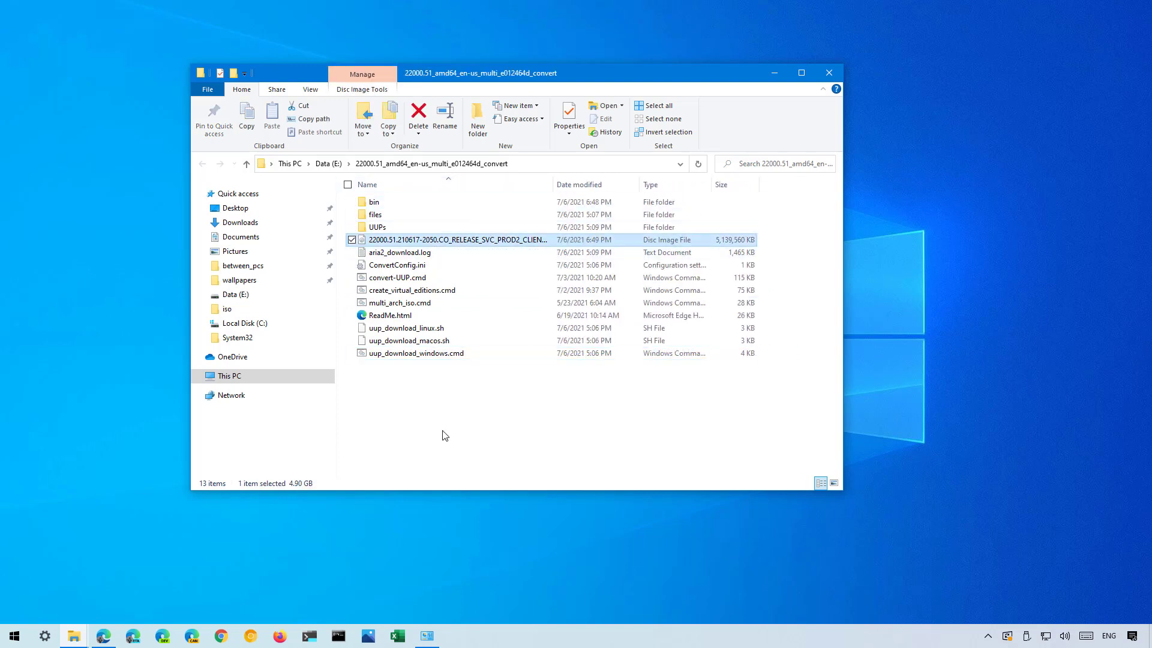
pyautogui.rightClick(504, 245)
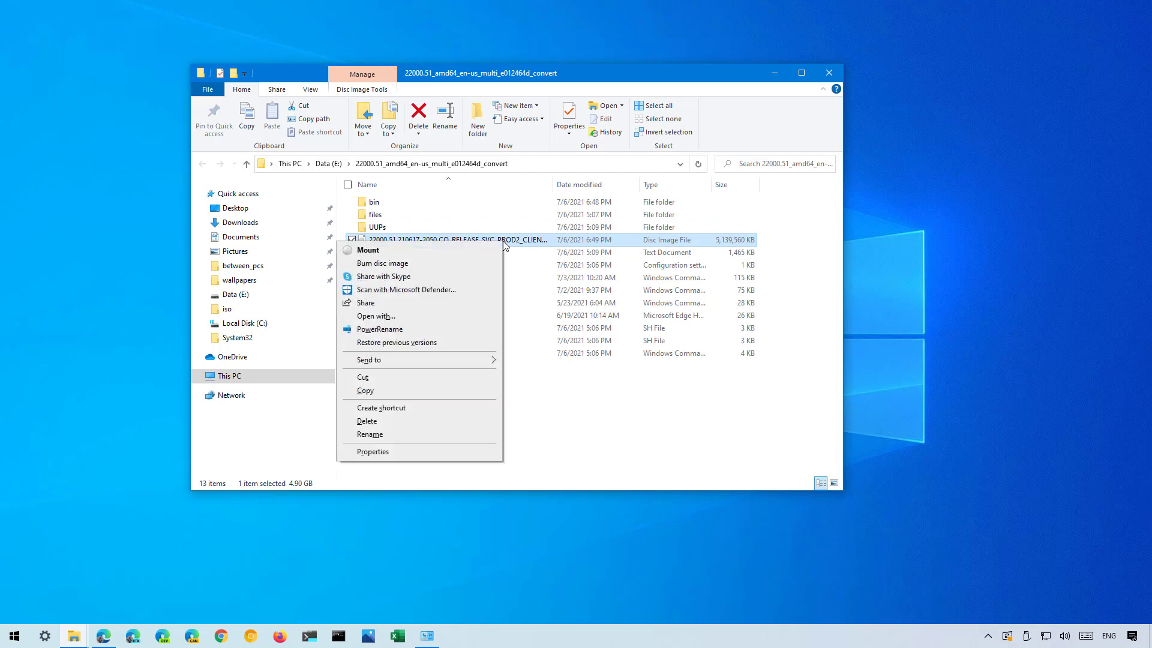
pyautogui.click(429, 457)
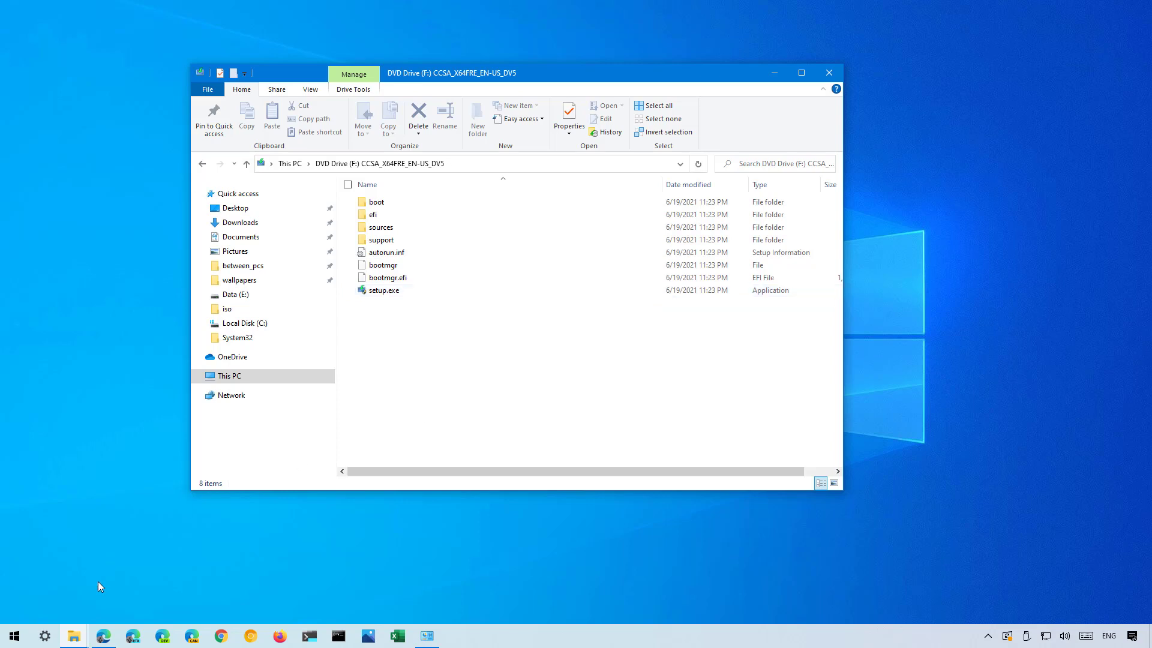
# Switch to the Downloads folder and launch rufus-3.14.exe.
pyautogui.click(74, 635)
pyautogui.click(131, 601)
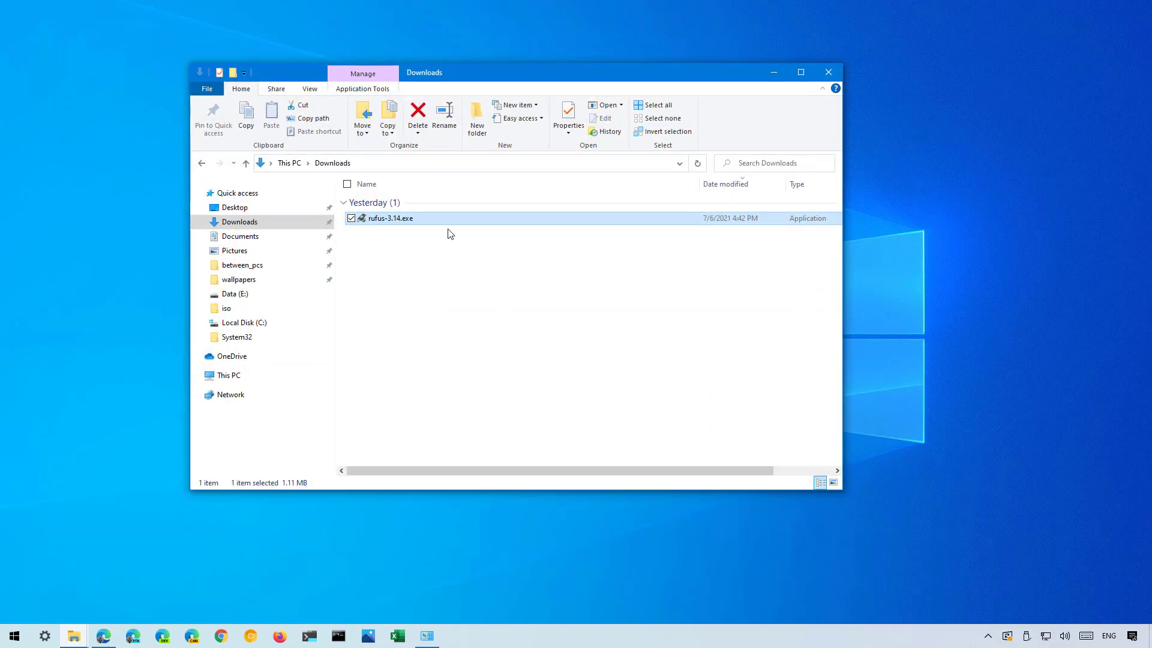
pyautogui.doubleClick(387, 220)
pyautogui.click(545, 405)
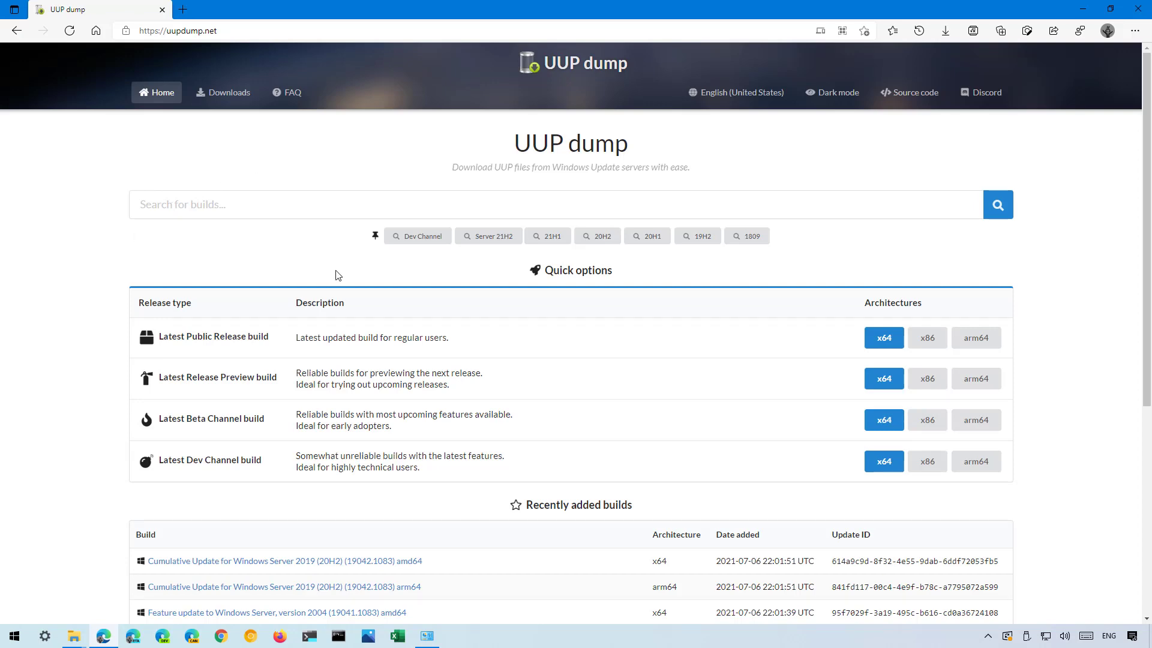
# List the Dev Channel builds on UUP dump and open Windows 11 Insider Preview 10.0.22000.51 (co_release) amd64.
pyautogui.scroll(-5, 338, 275)
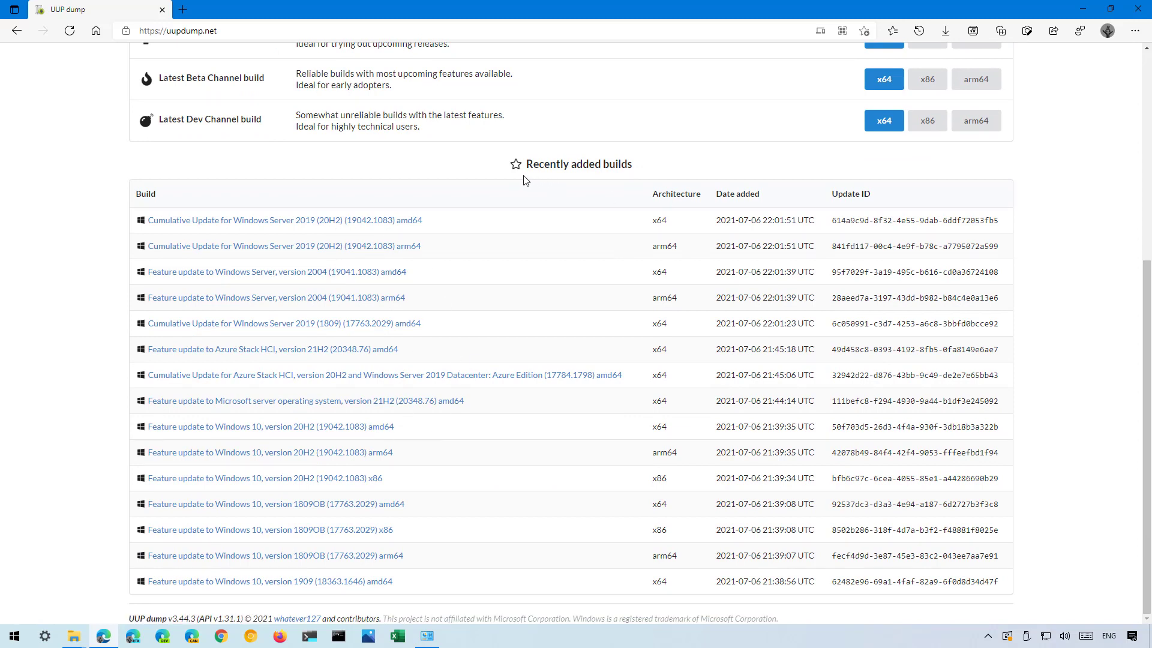
pyautogui.scroll(5, 591, 216)
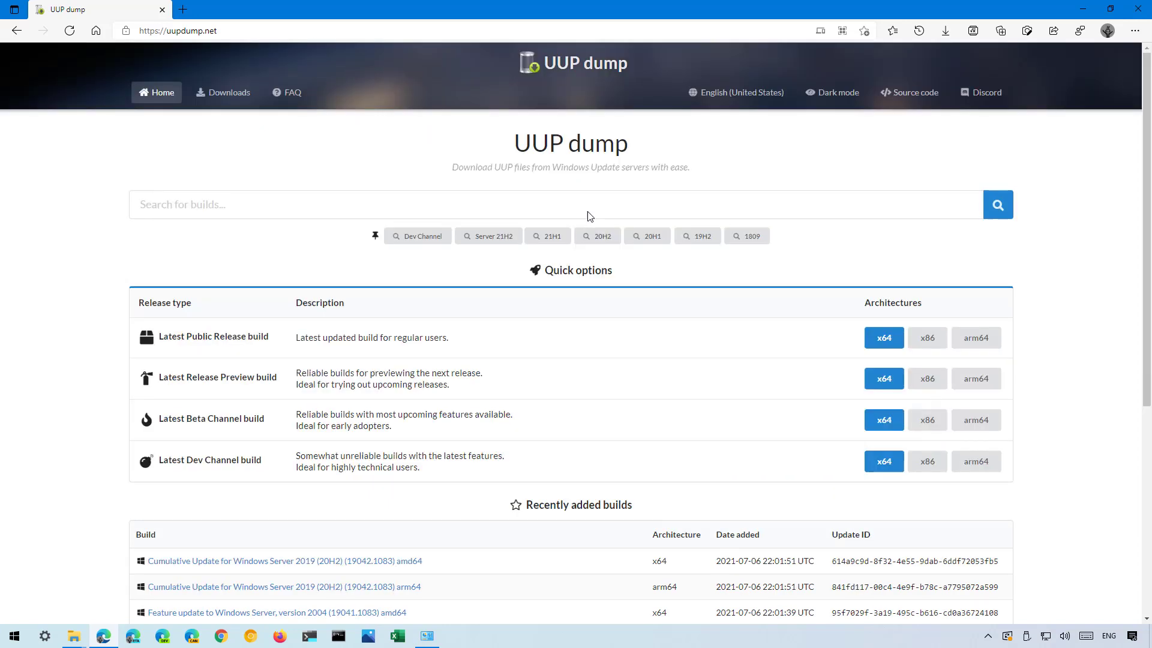
pyautogui.click(424, 243)
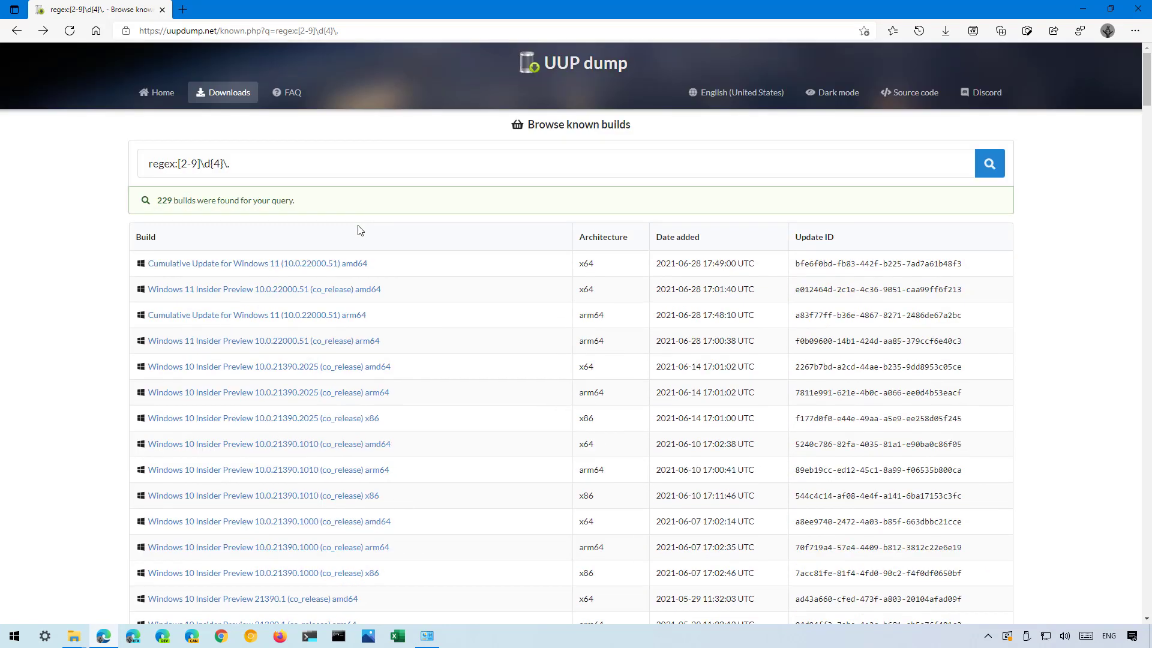
pyautogui.click(297, 294)
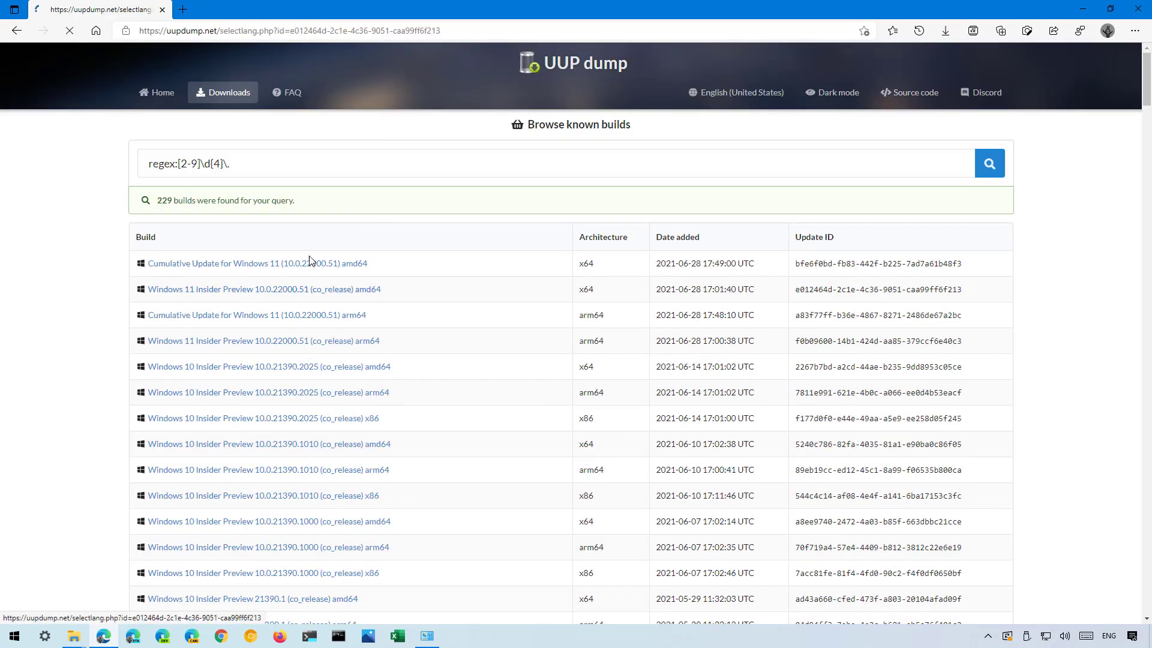
# Accept English (United States) and all preselected editions, and turn off including updates in the ISO conversion.
pyautogui.click(325, 227)
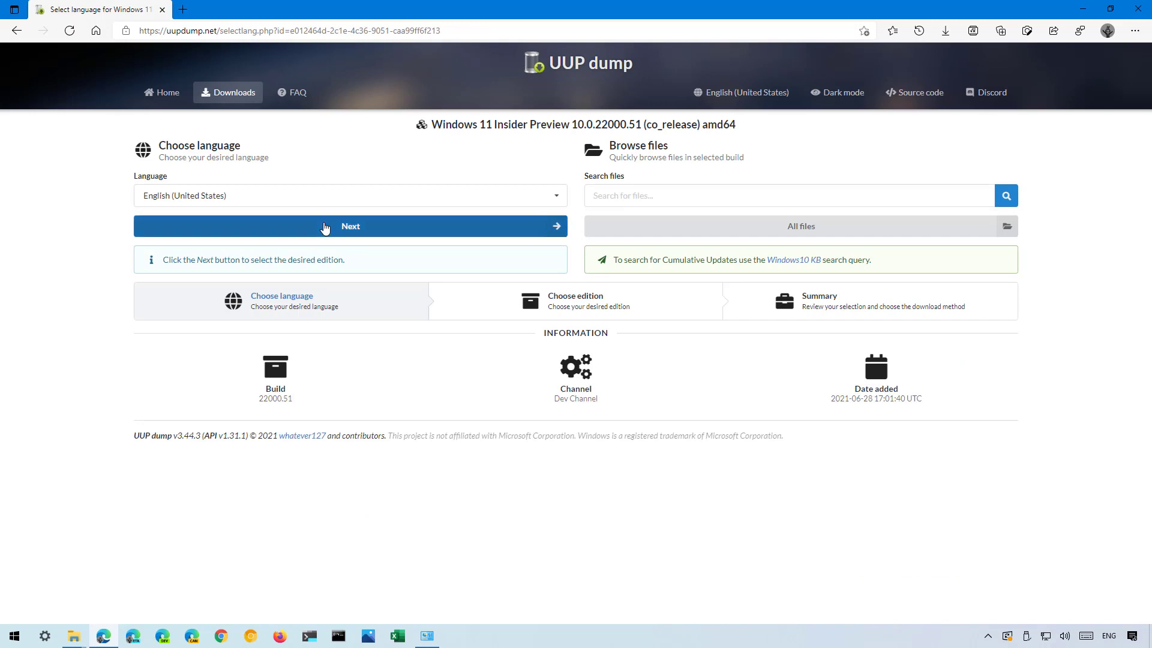
pyautogui.click(294, 363)
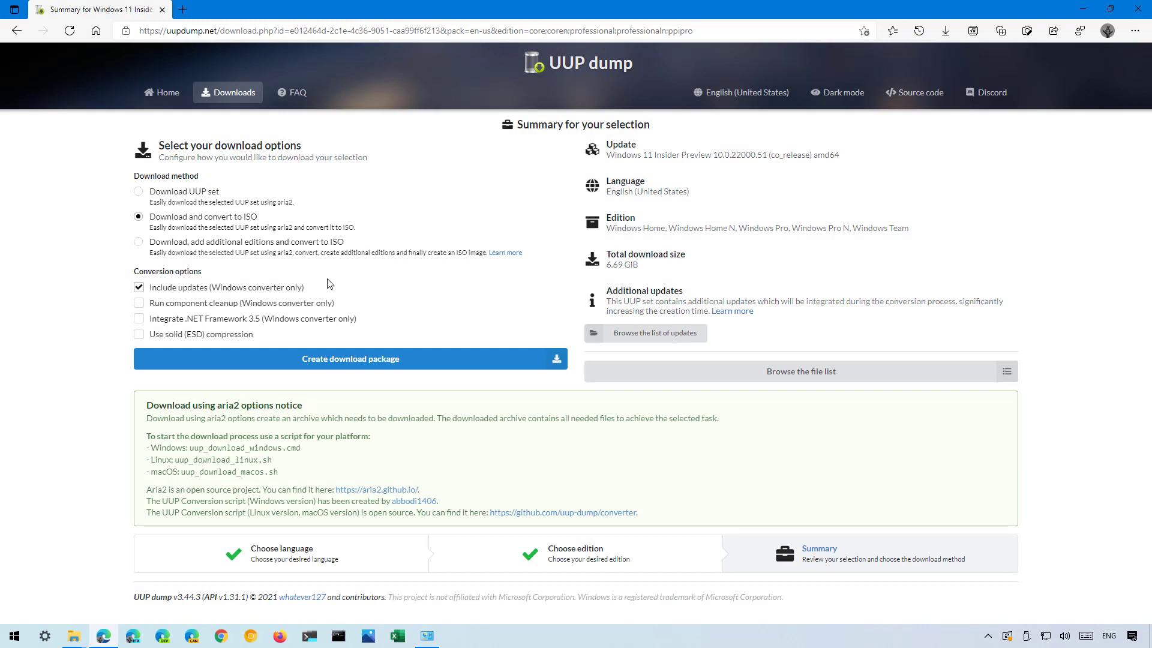
pyautogui.click(140, 289)
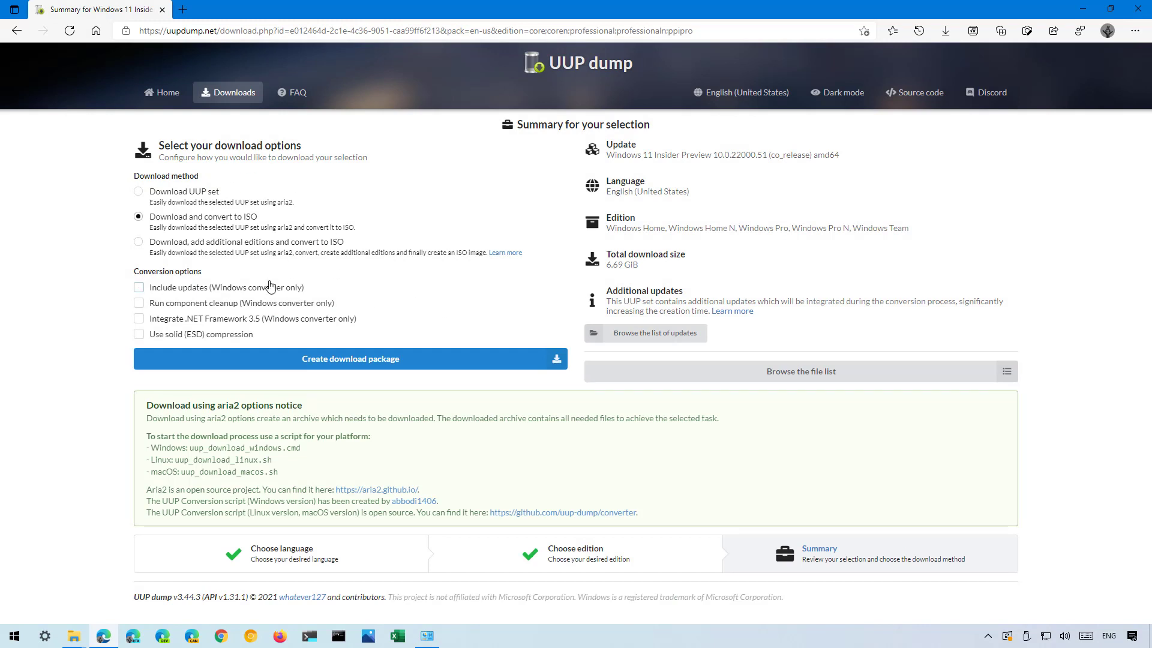